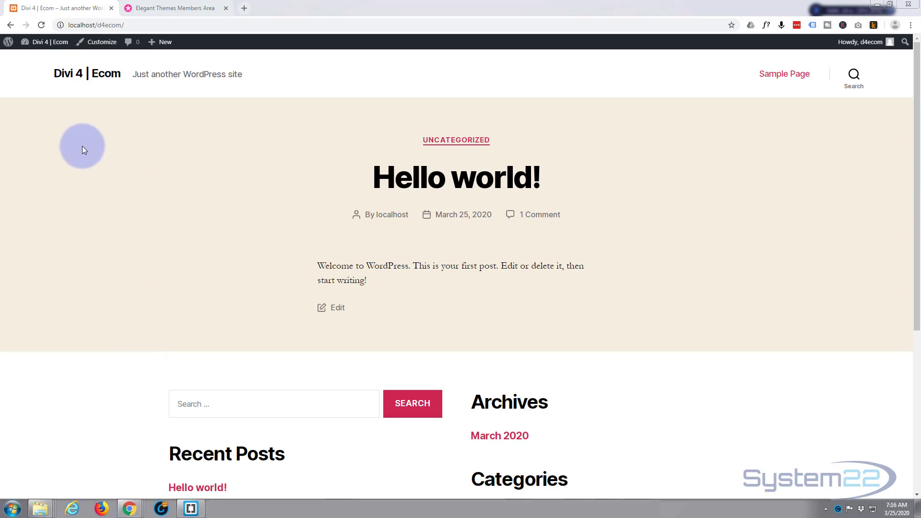
Step: Download the Divi theme package from the Elegant Themes members area and return to the WordPress site
left_click(166, 7)
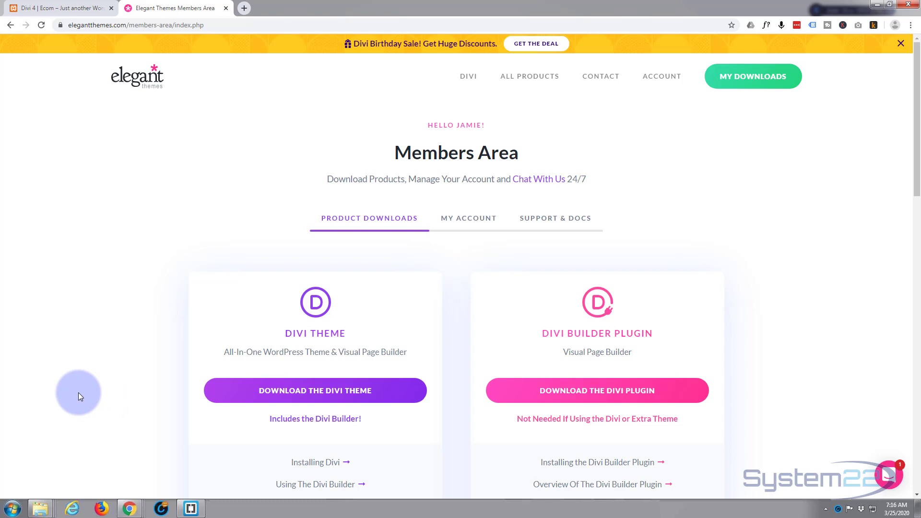
left_click(305, 393)
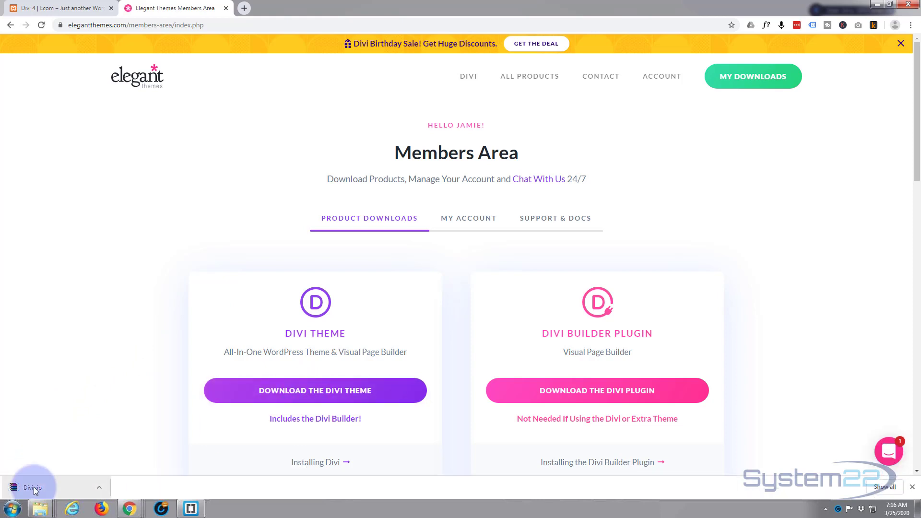
left_click(64, 8)
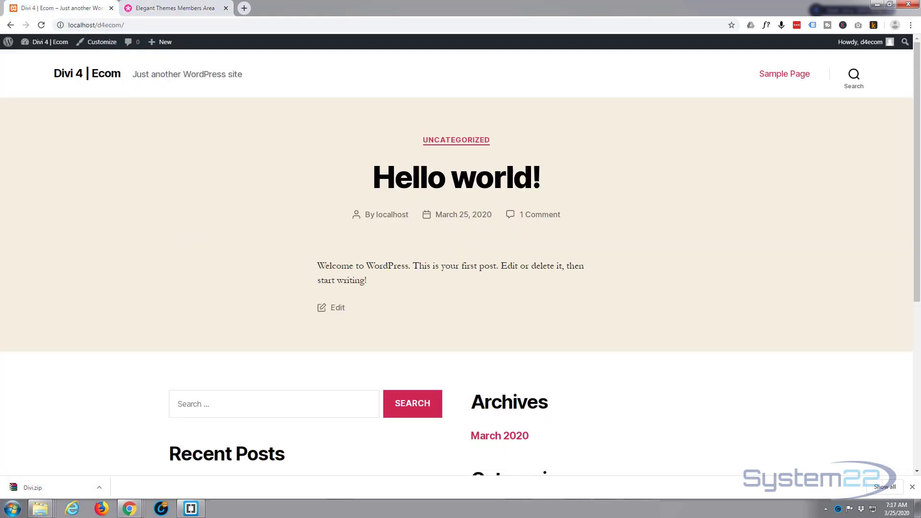
Step: Go to the site's theme management in the WordPress dashboard and open the form for uploading a new theme
mouse_move(27, 42)
left_click(29, 60)
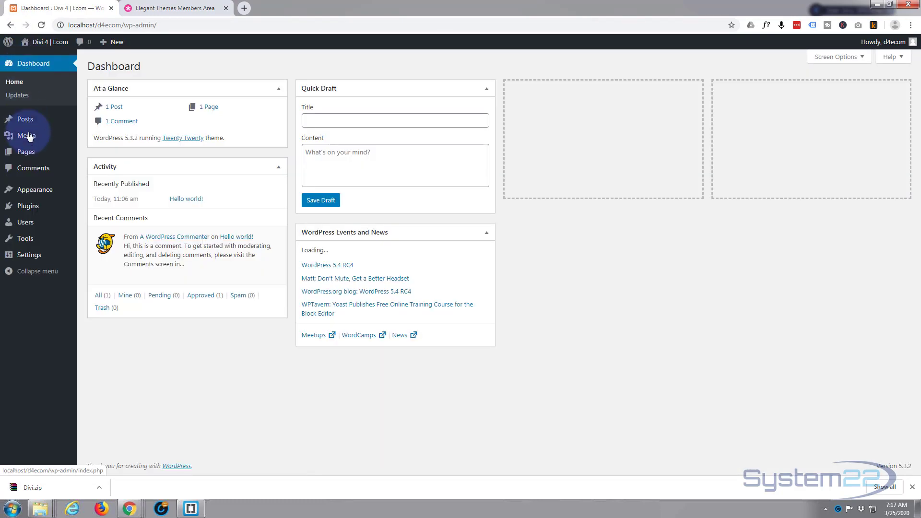
mouse_move(27, 196)
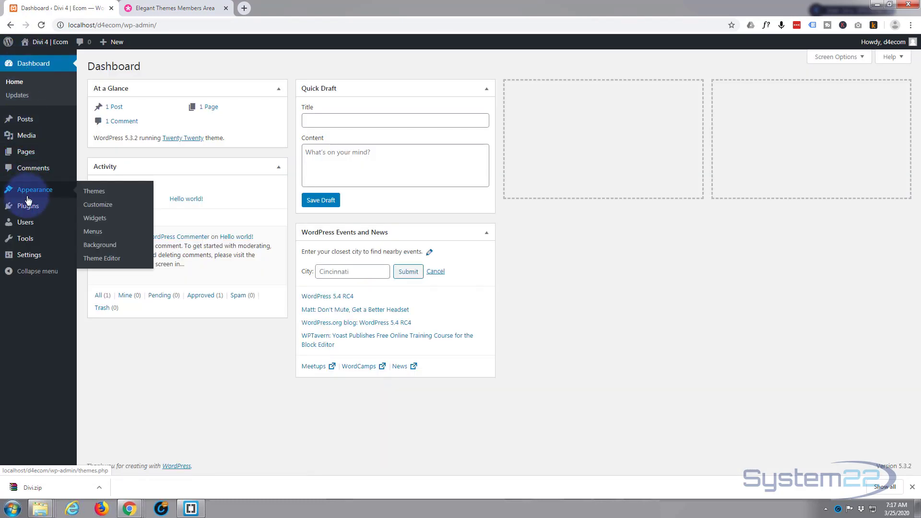
left_click(98, 197)
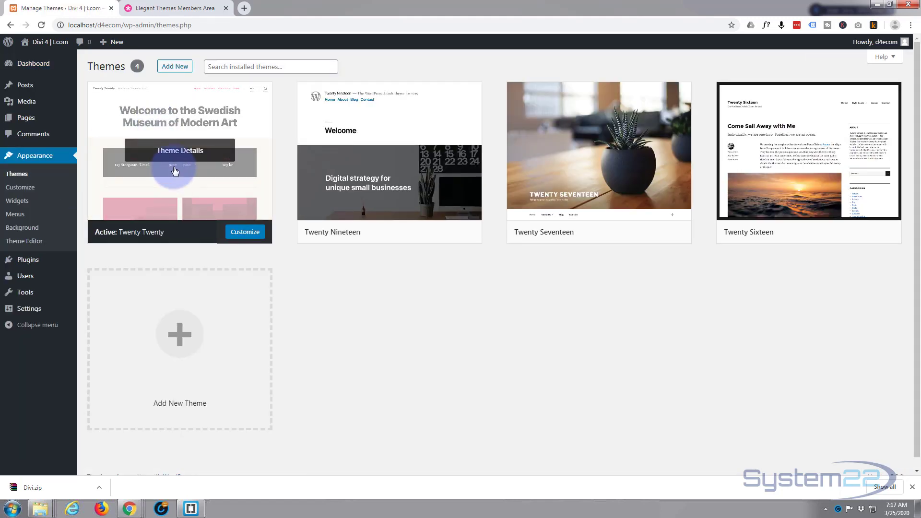
left_click(174, 70)
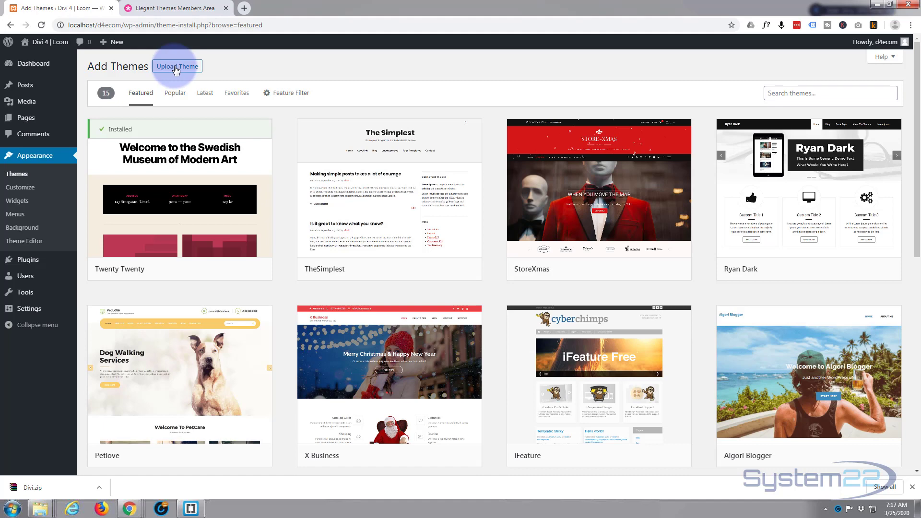
left_click(175, 68)
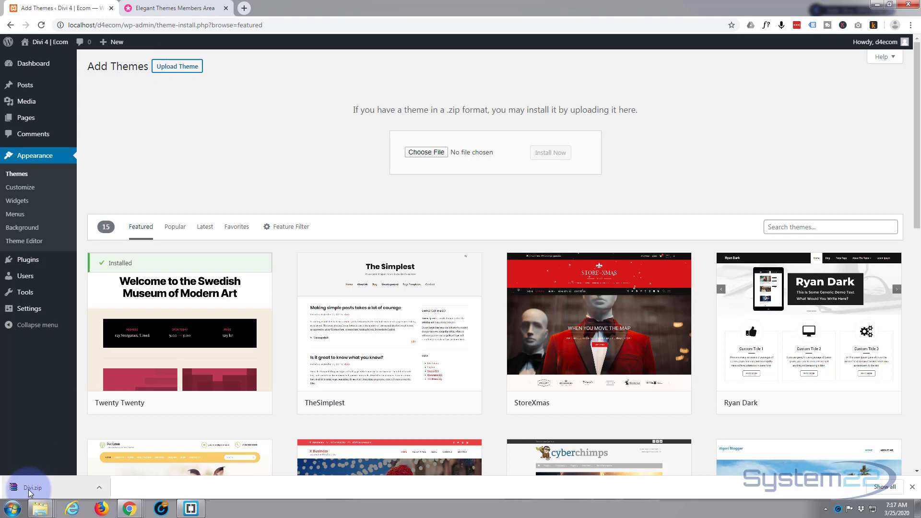
Step: Upload Divi.zip, install it as a theme and activate it
left_click_drag(30, 492, 478, 154)
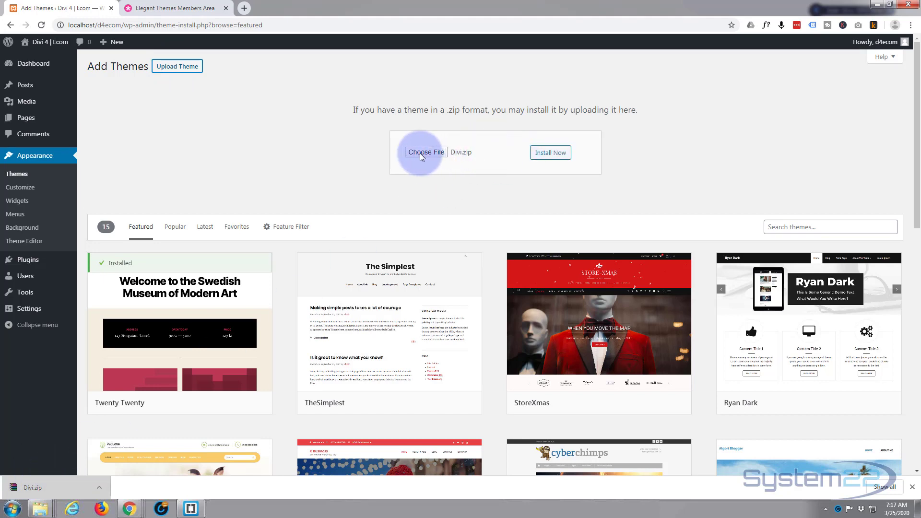
left_click(551, 153)
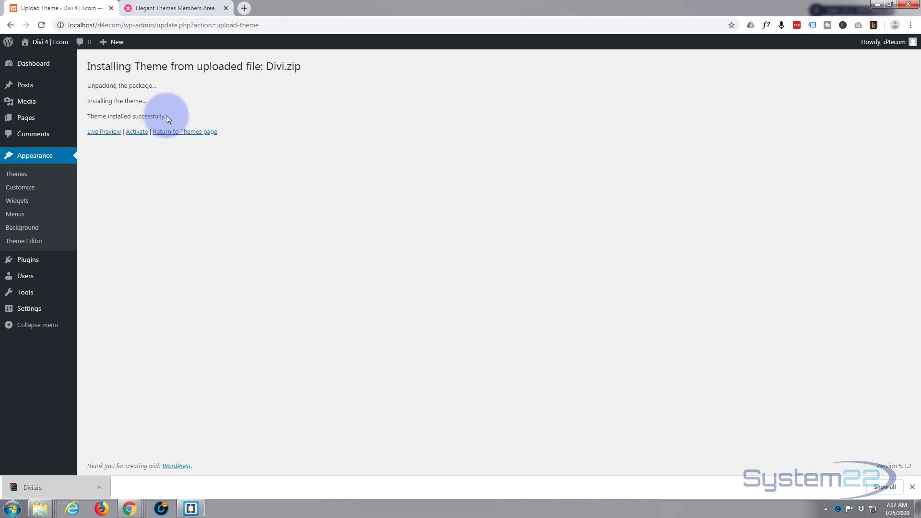
left_click(135, 131)
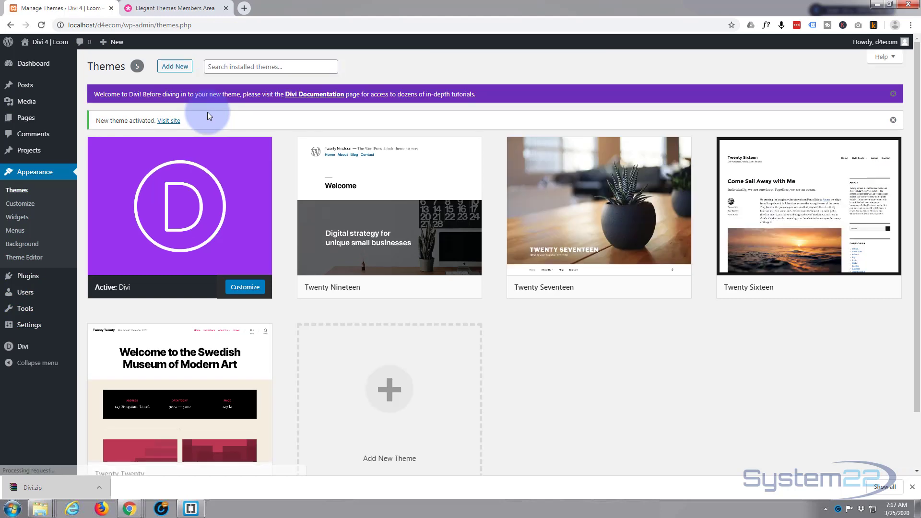
Step: Delete the unused Twenty Nineteen and Twenty Seventeen themes
mouse_move(179, 226)
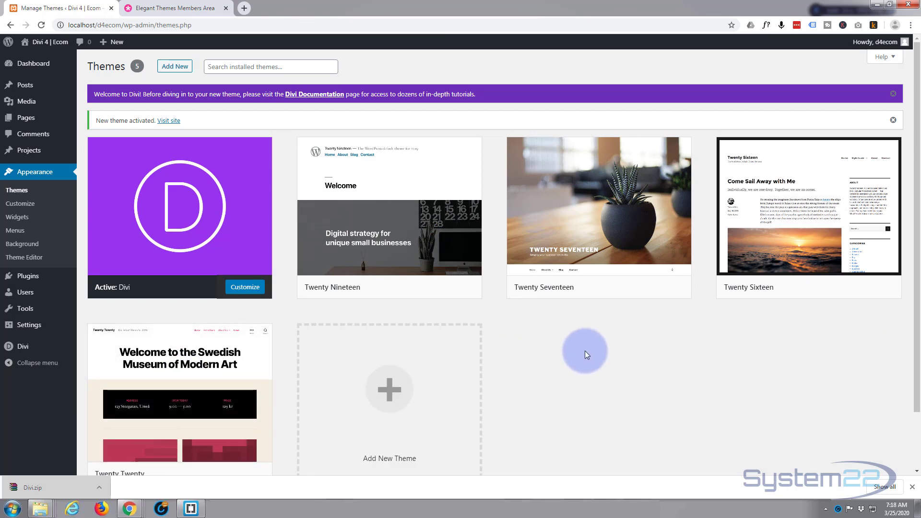
left_click(440, 179)
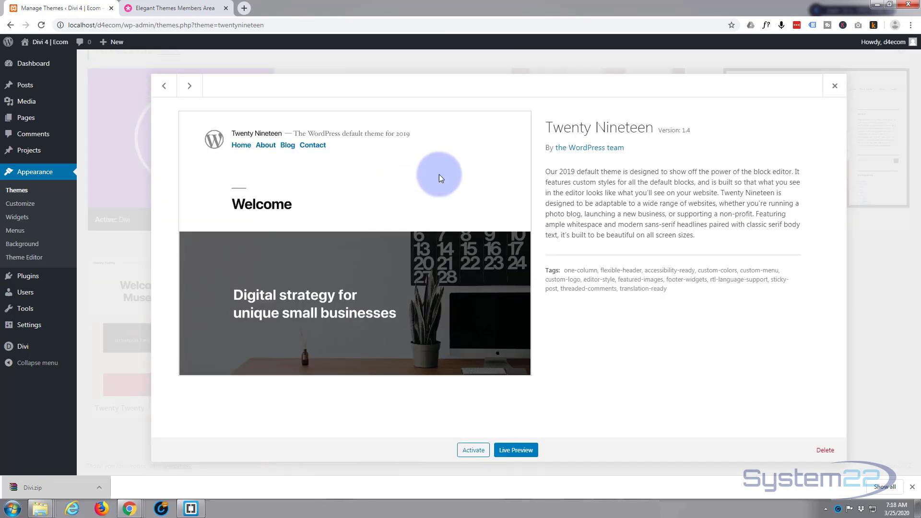
left_click(824, 451)
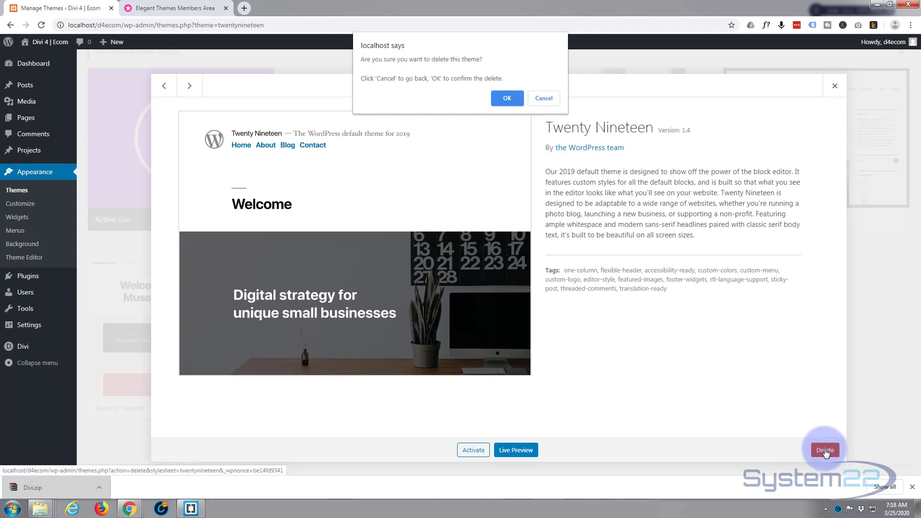
left_click(508, 99)
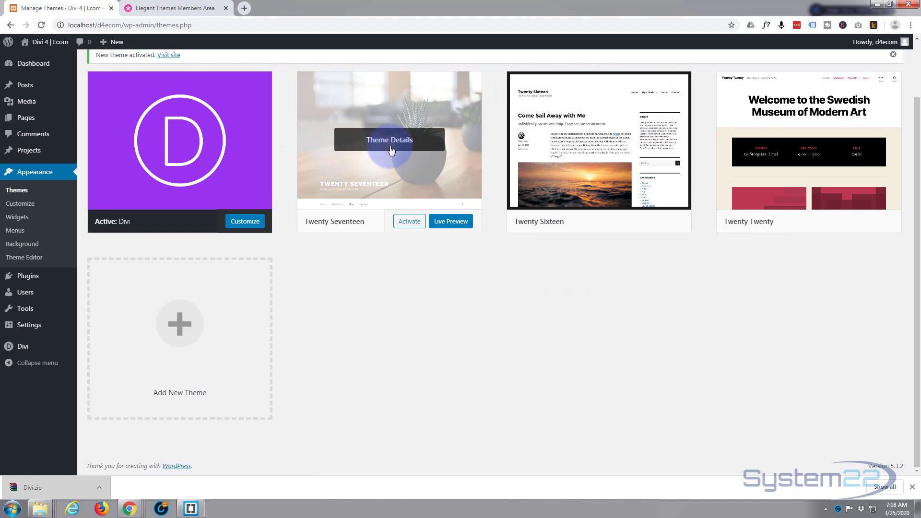
left_click(431, 112)
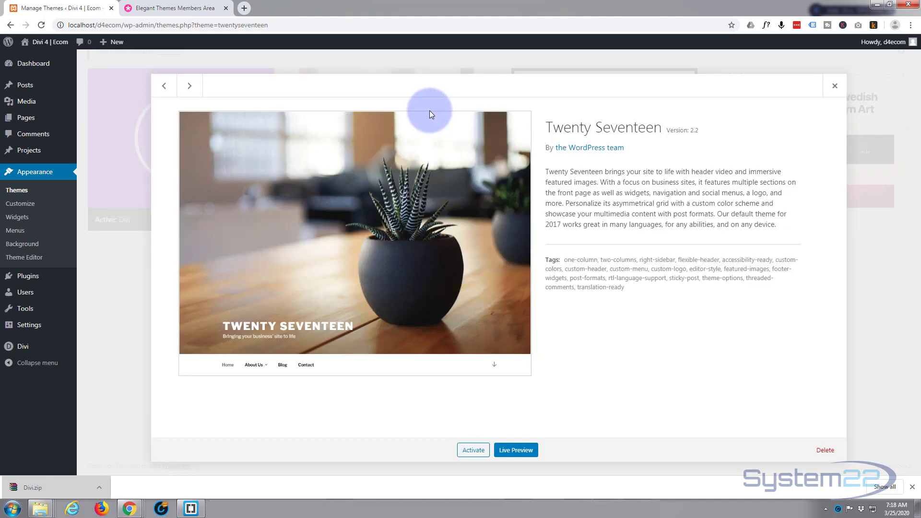
left_click(825, 454)
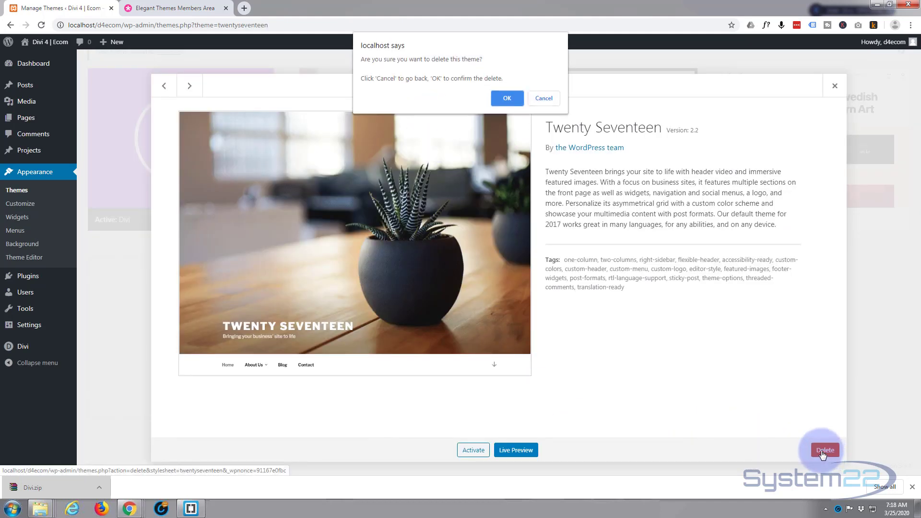
left_click(503, 100)
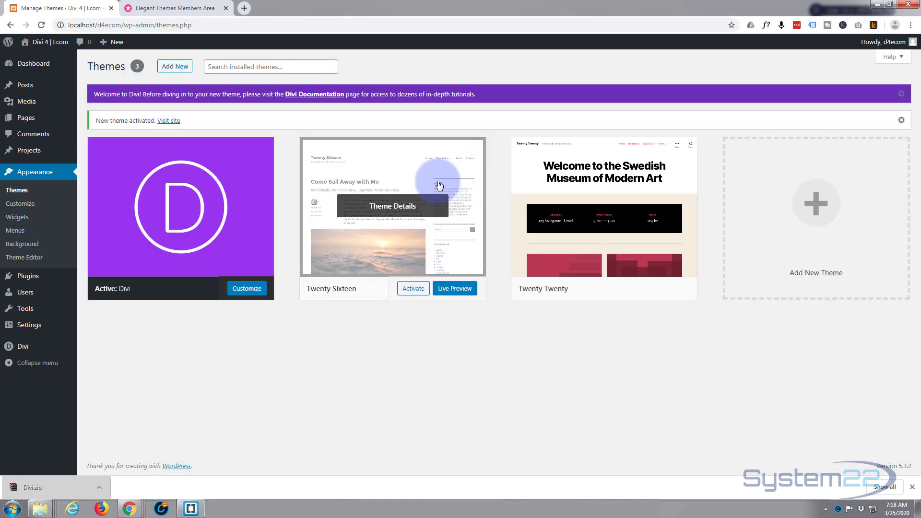
Step: Delete the unused Twenty Sixteen and Twenty Twenty themes, leaving Divi installed
left_click(420, 171)
left_click(826, 451)
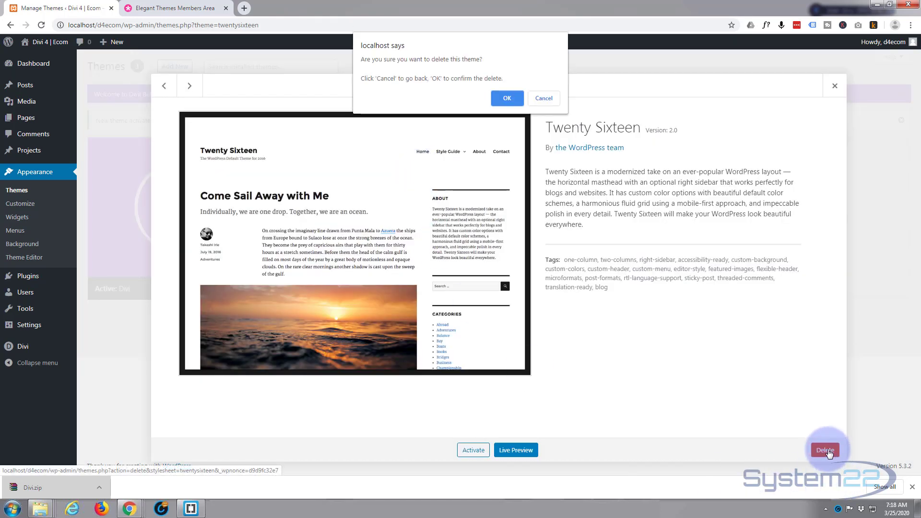
left_click(508, 100)
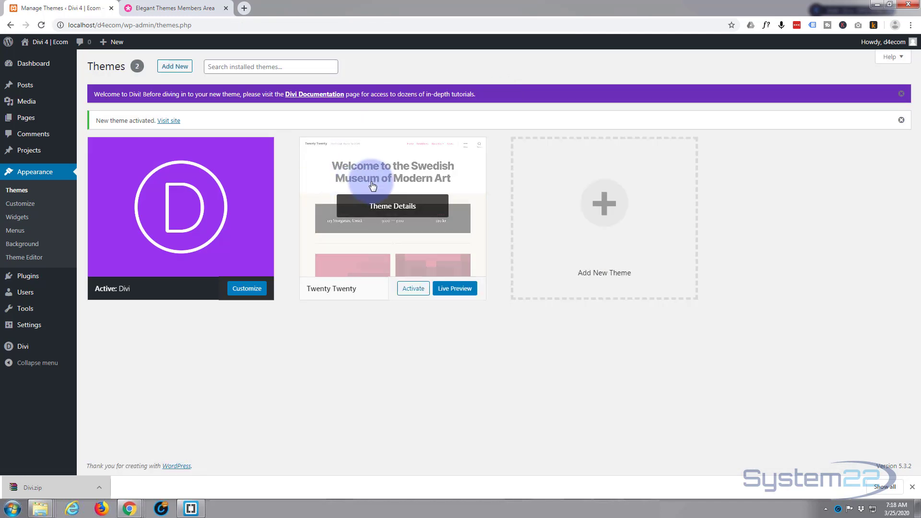
left_click(372, 185)
left_click(834, 448)
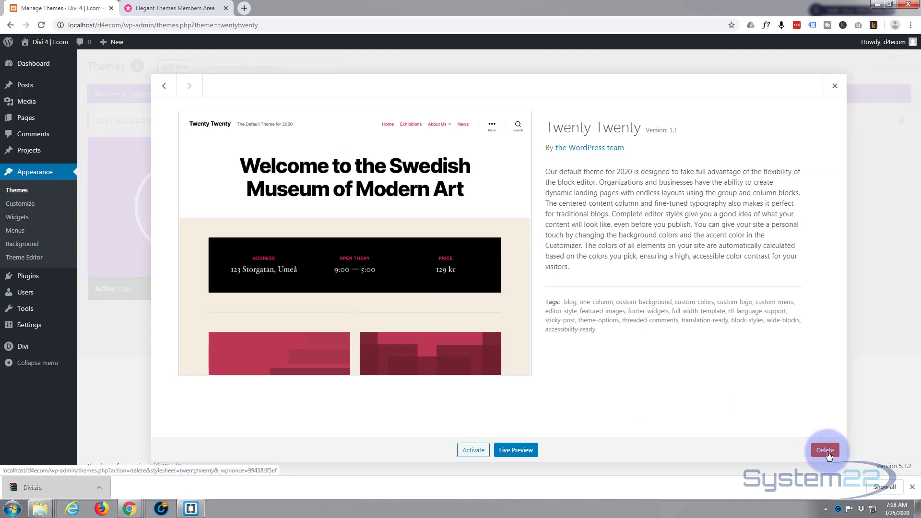
left_click(507, 98)
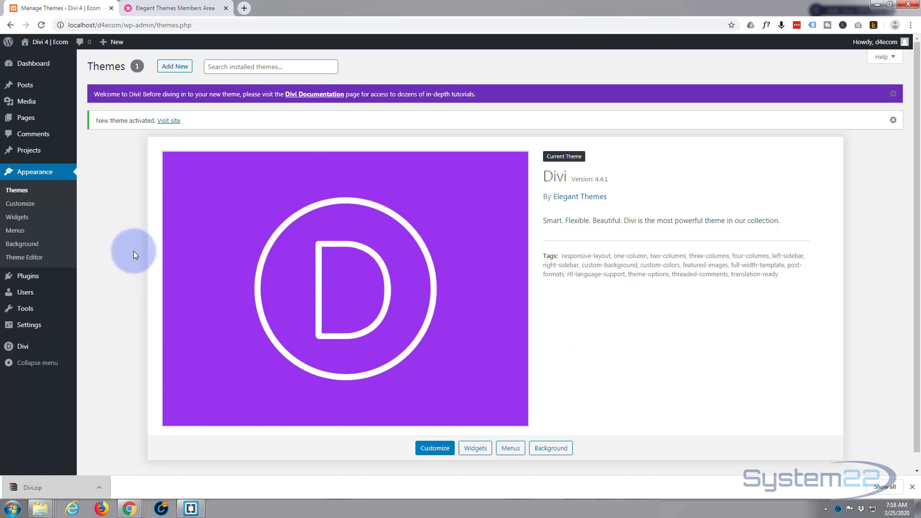
Step: Open the Divi Theme Options and review all the General settings down to the Custom CSS field
mouse_move(18, 351)
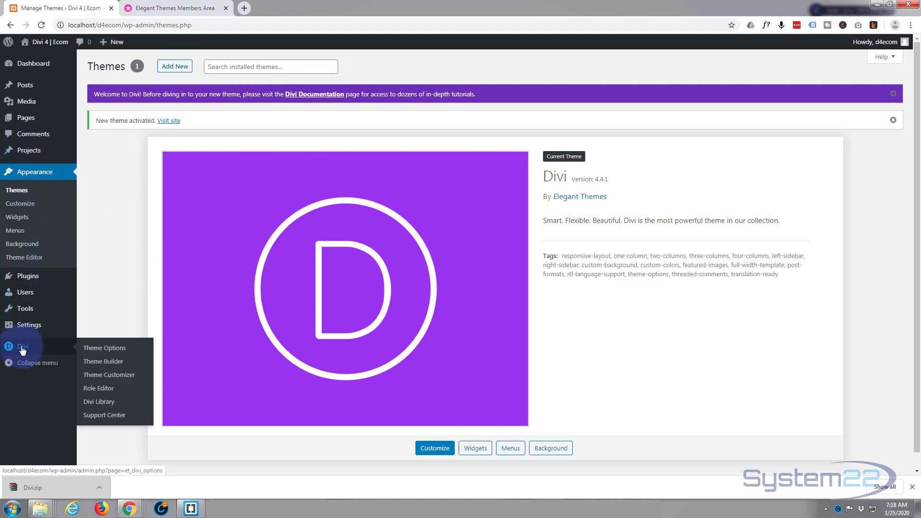
left_click(95, 351)
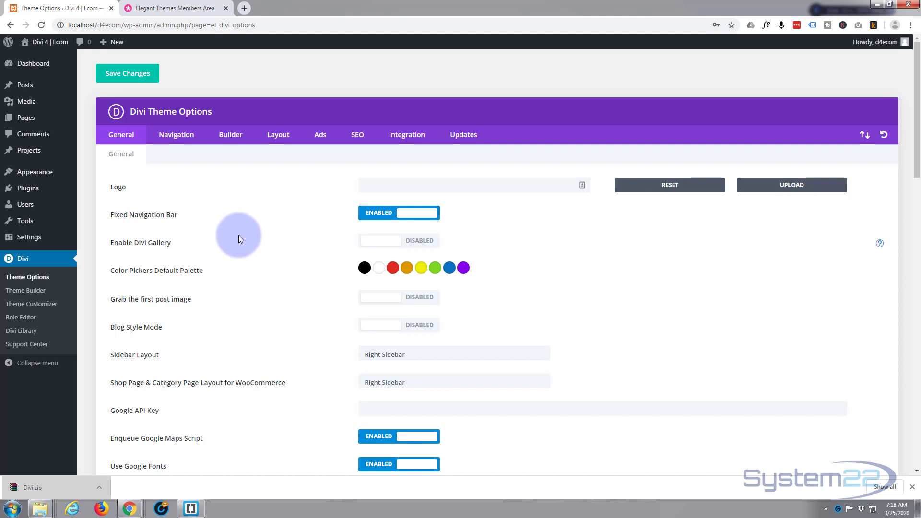
scroll(238, 235, "down", 6)
scroll(267, 220, "down", 5)
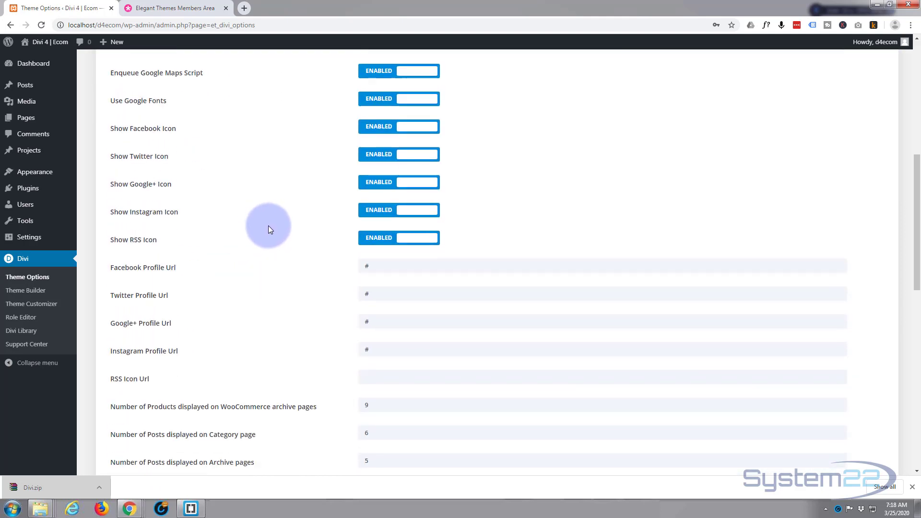
scroll(280, 230, "down", 9)
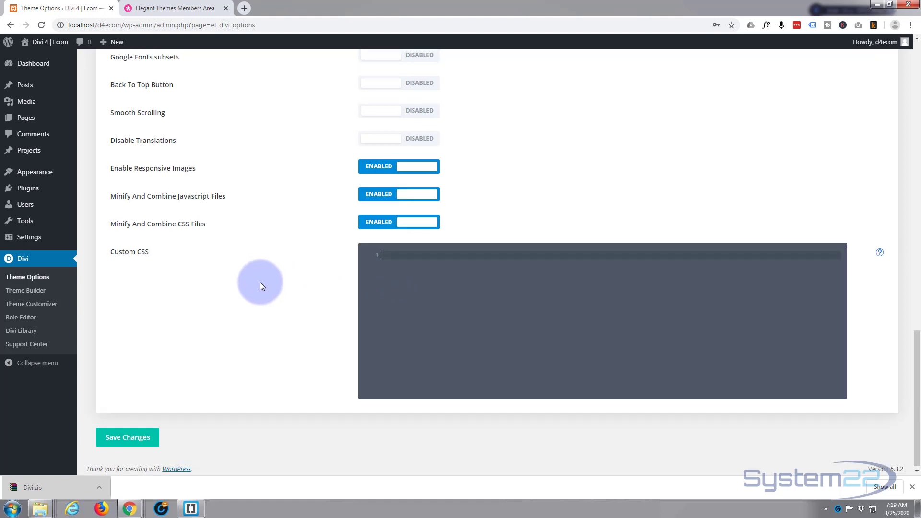
scroll(261, 286, "up", 4)
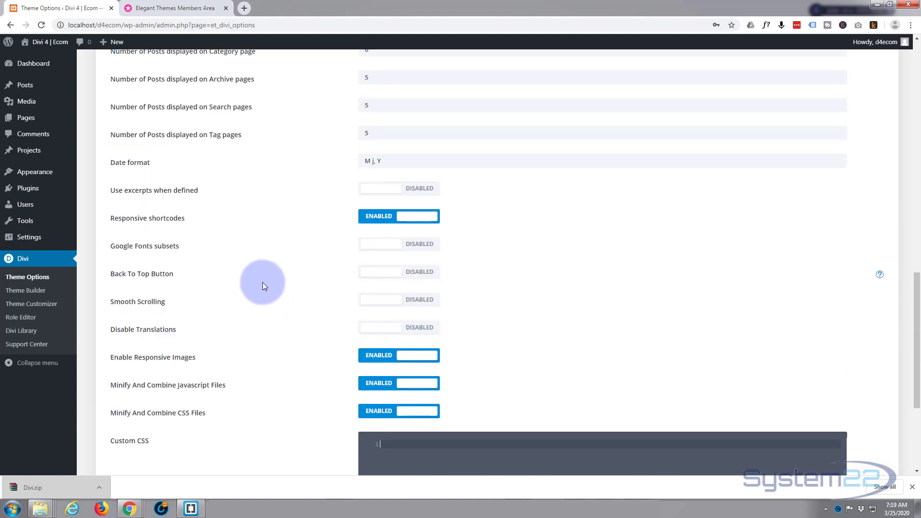
scroll(263, 285, "up", 12)
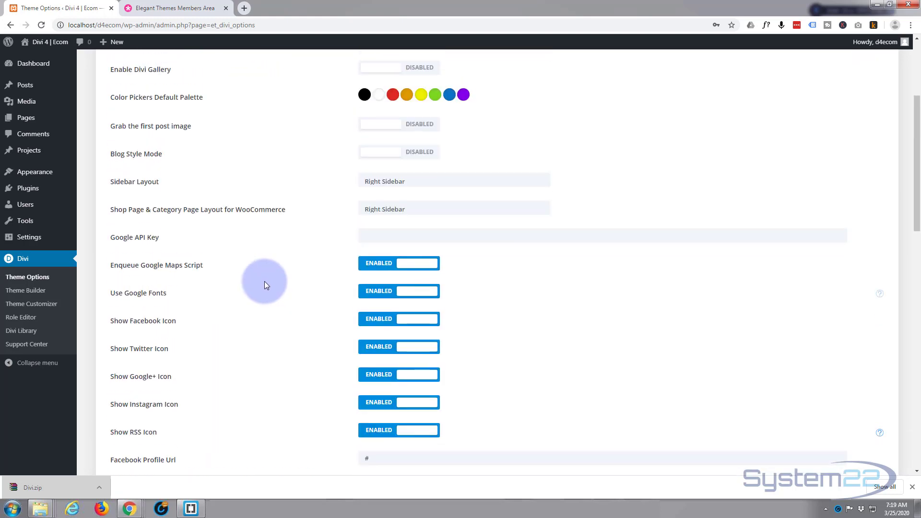
scroll(264, 281, "up", 4)
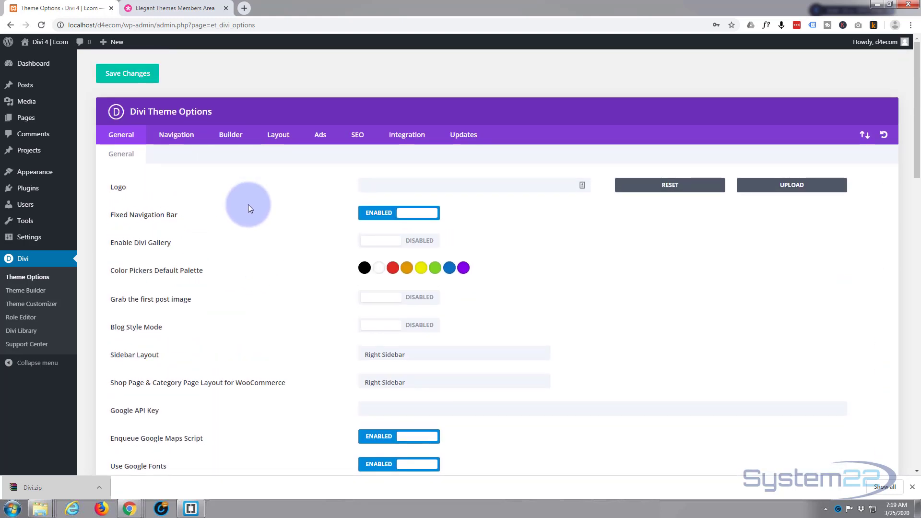
Step: Examine the Navigation, Builder, Layout, Ads and SEO settings in the Divi Theme Options
left_click(180, 138)
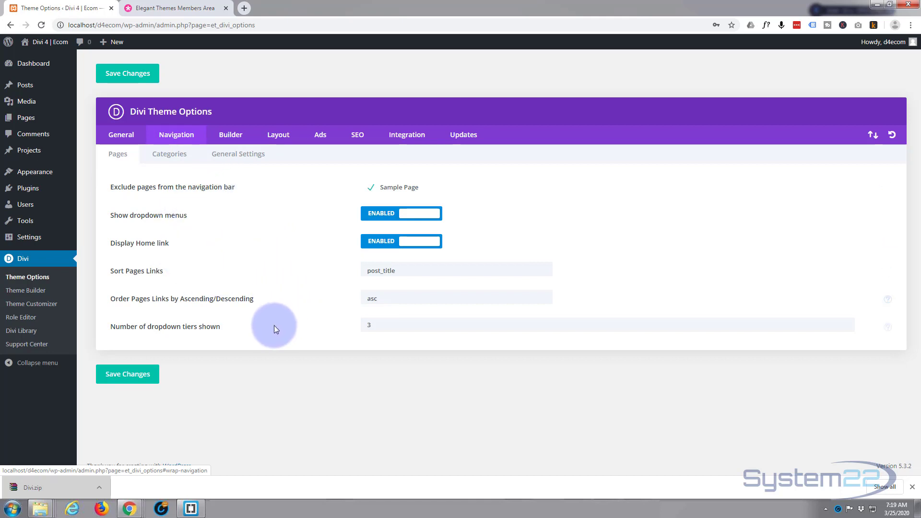
left_click(233, 139)
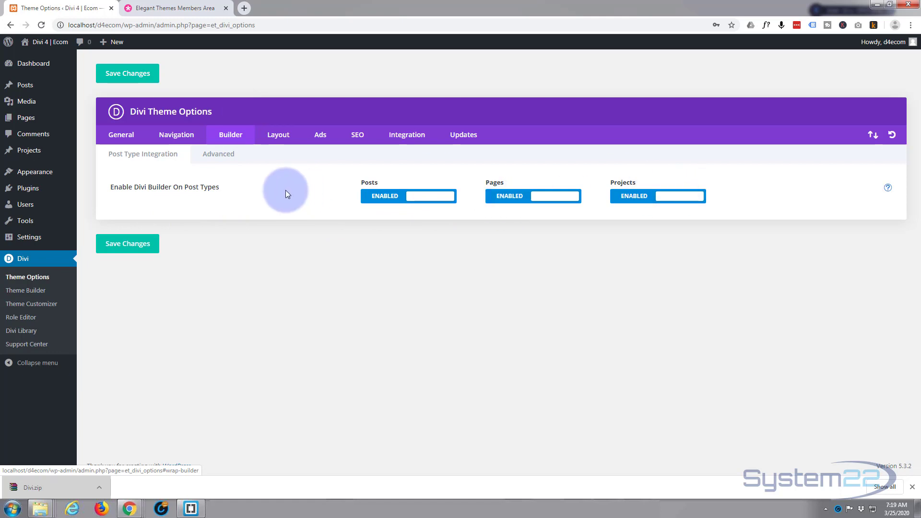
left_click(279, 138)
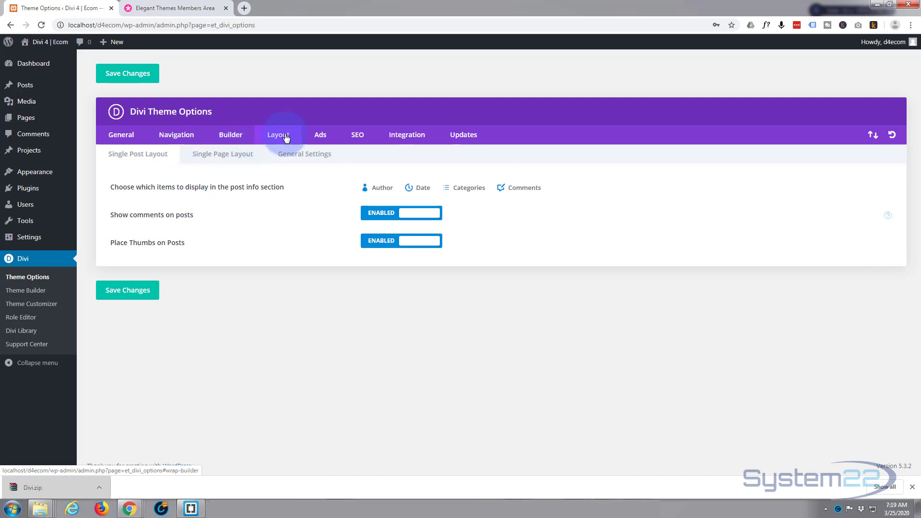
left_click(322, 137)
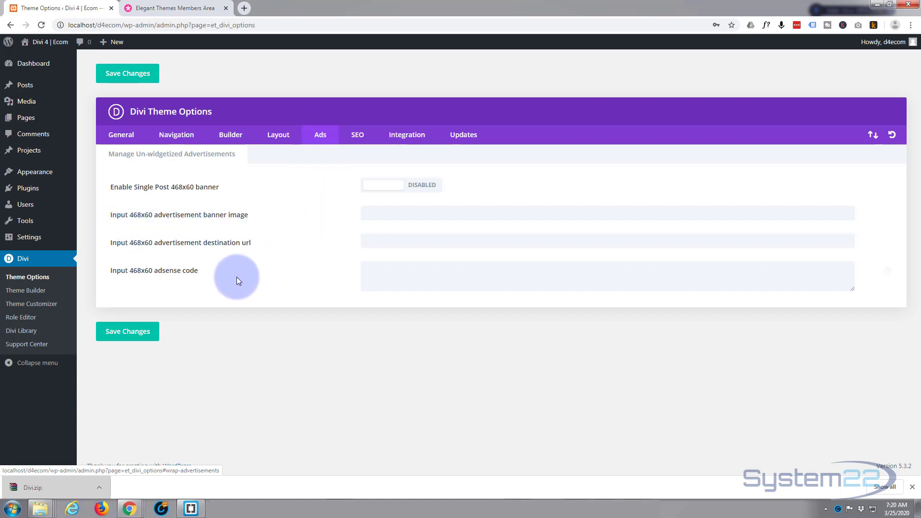
left_click(356, 138)
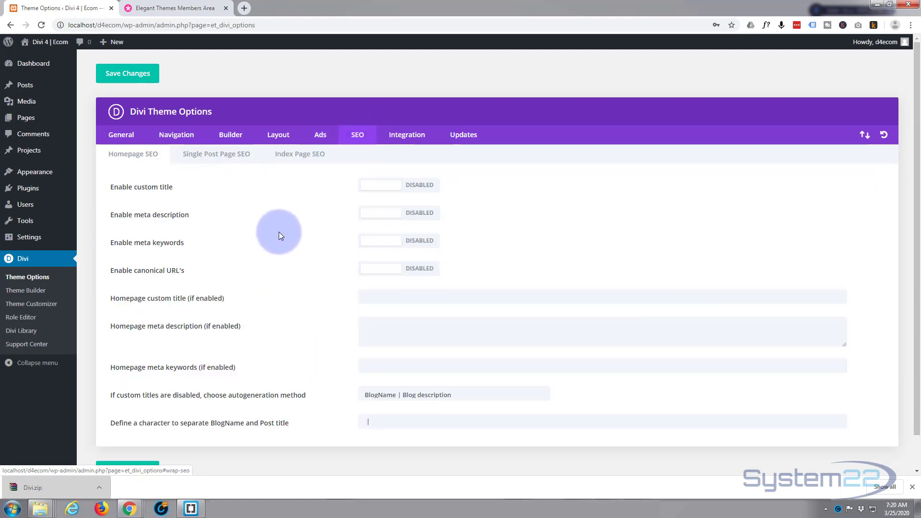
scroll(297, 237, "down", 1)
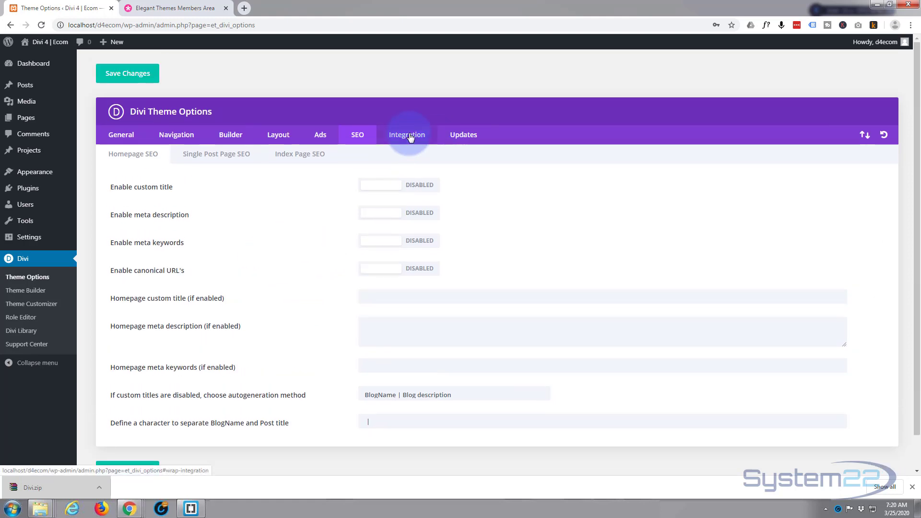
Step: Examine the Integration settings down to the code fields for posts, and the Updates settings, in the Divi Theme Options
left_click(410, 136)
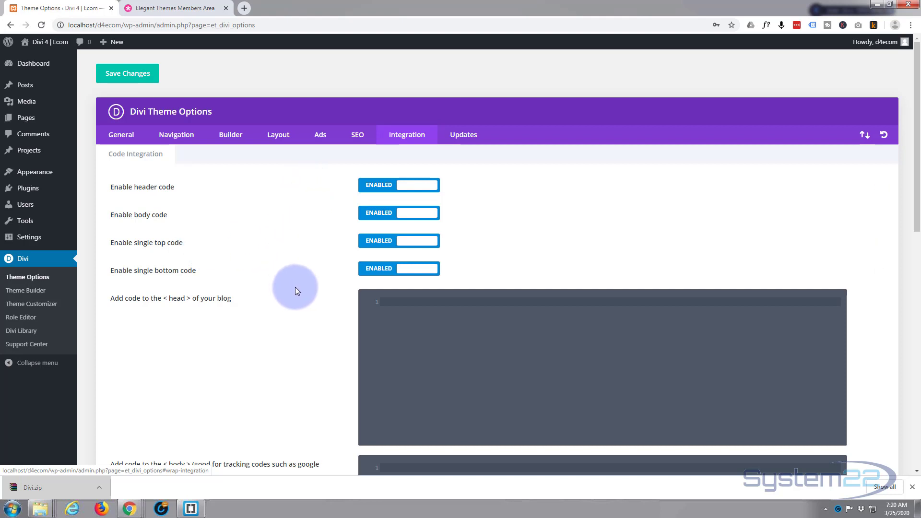
scroll(297, 288, "down", 2)
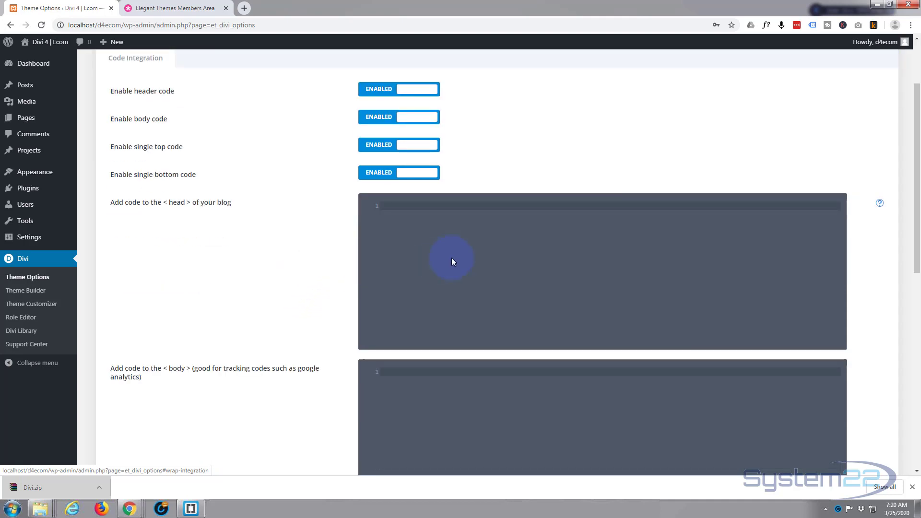
scroll(251, 278, "down", 2)
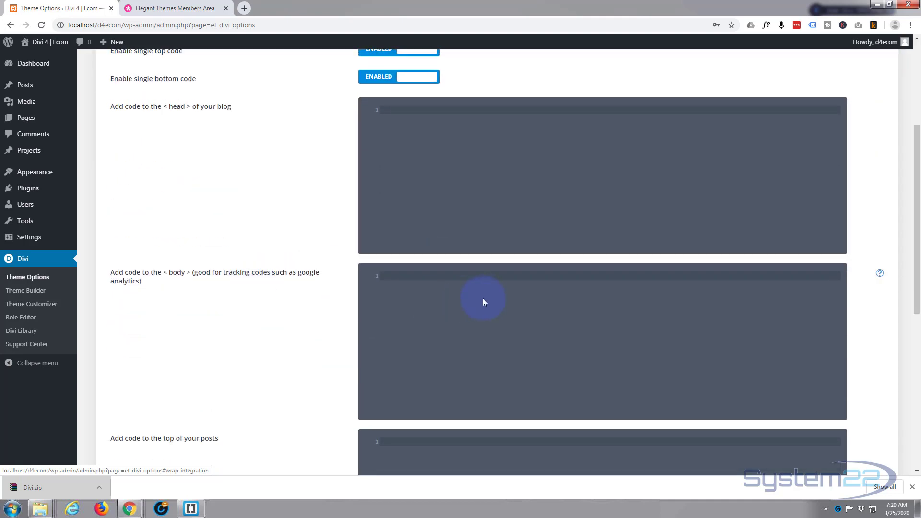
scroll(295, 300, "down", 4)
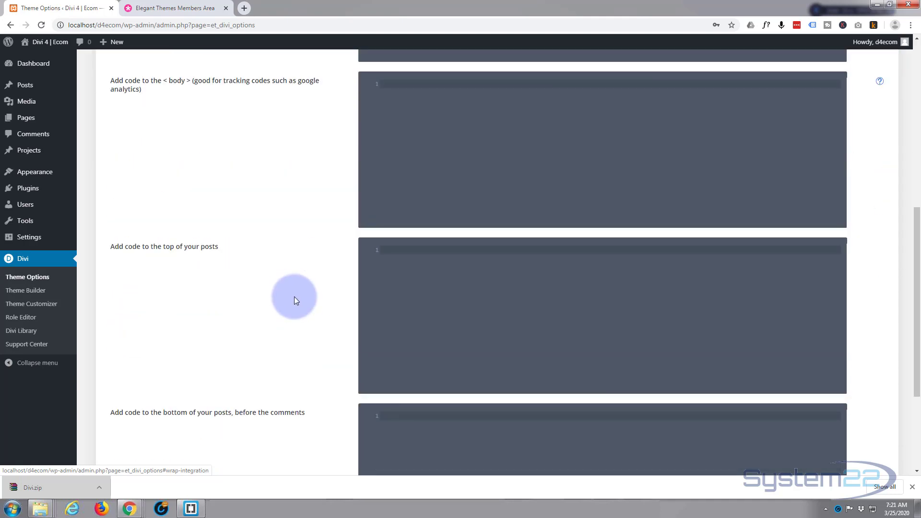
scroll(295, 300, "down", 1)
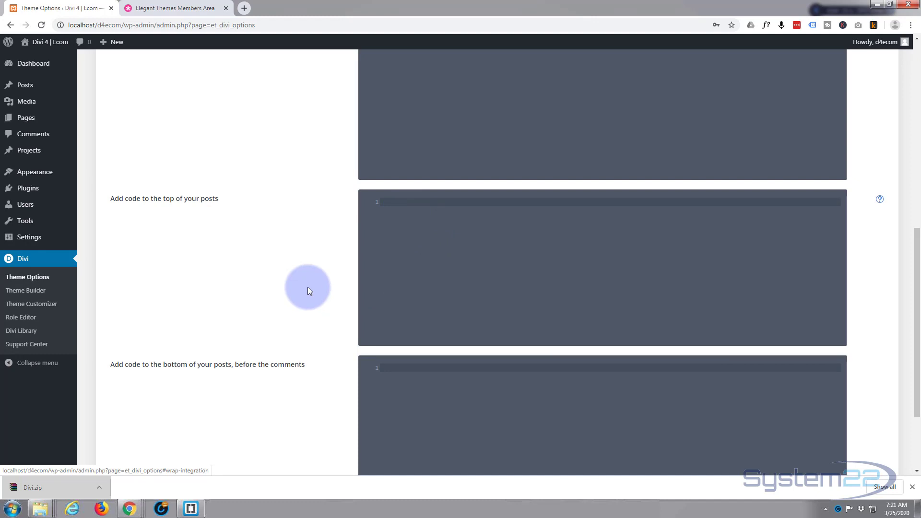
scroll(307, 287, "down", 2)
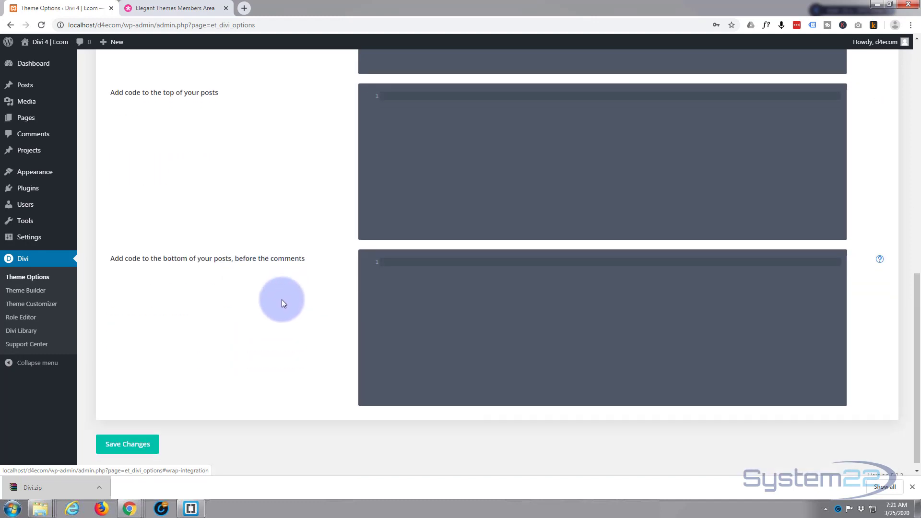
scroll(282, 297, "up", 10)
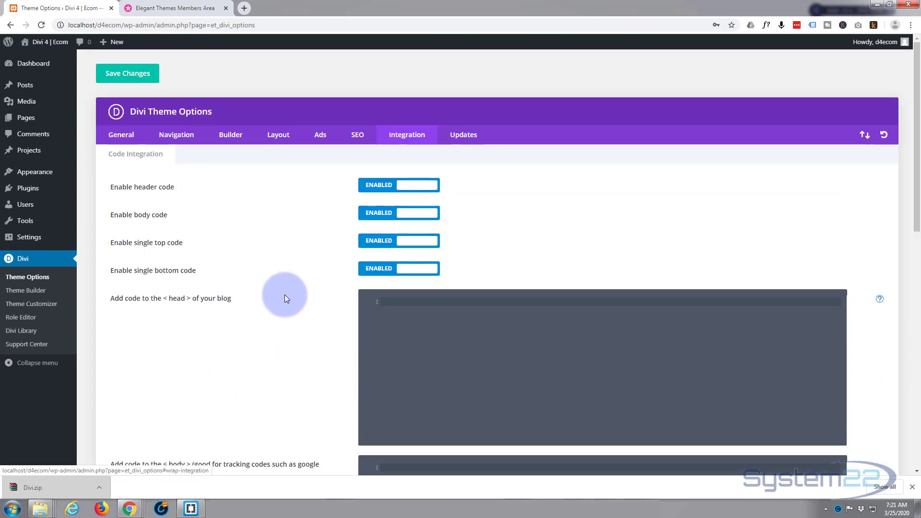
left_click(463, 136)
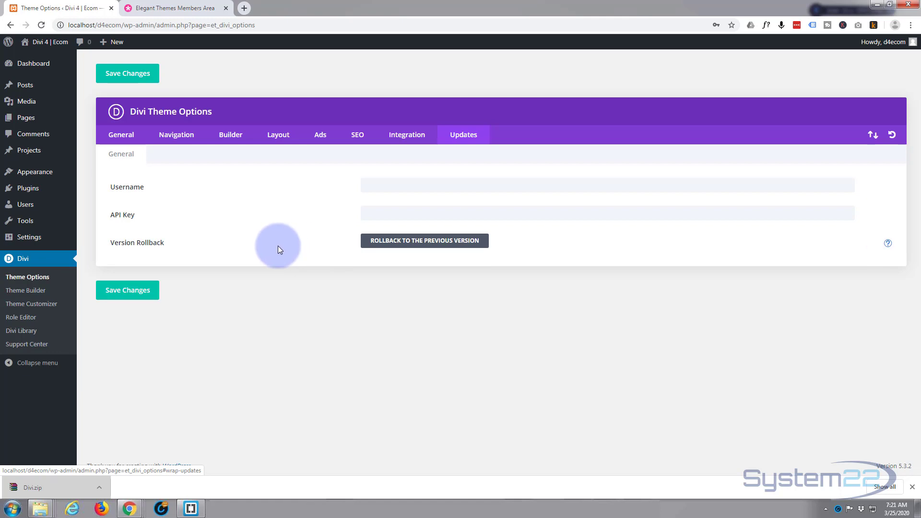
Step: View the Divi Theme Builder and the Theme Customizer with its Additional CSS section, then close the customizer without saving
left_click(28, 292)
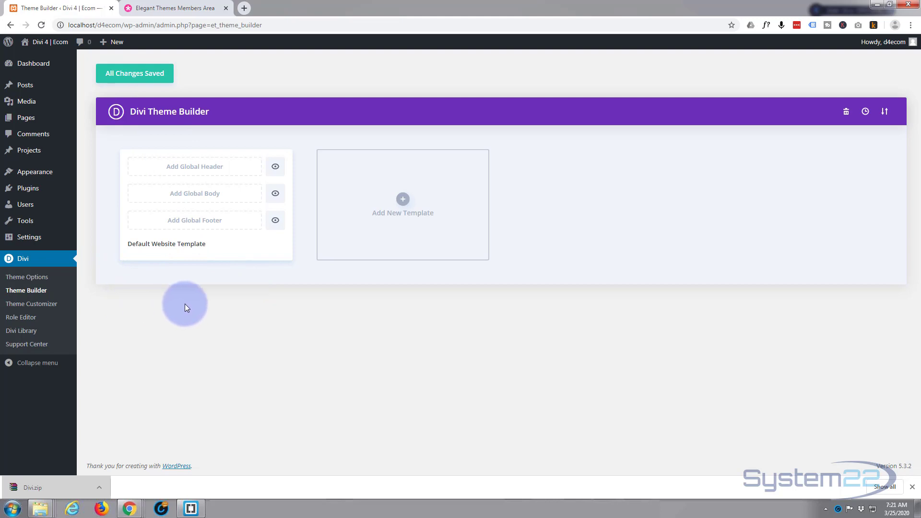
left_click(27, 309)
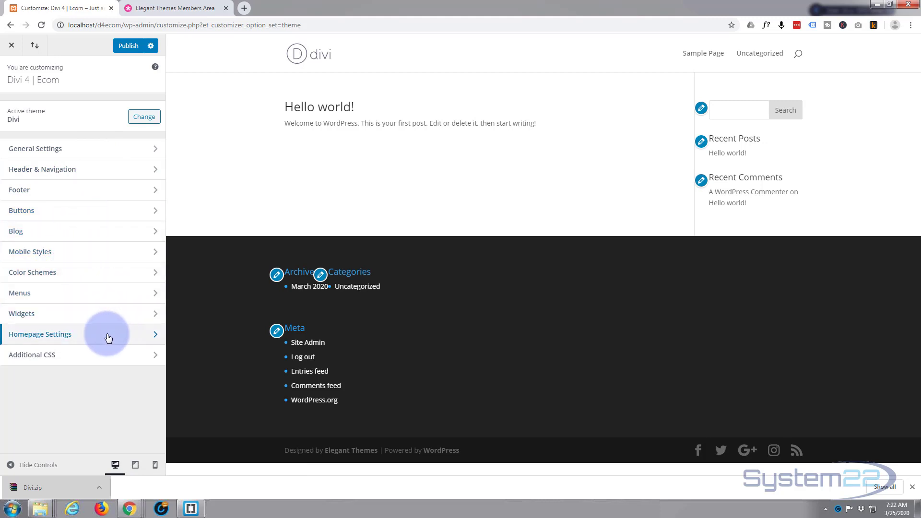
left_click(93, 359)
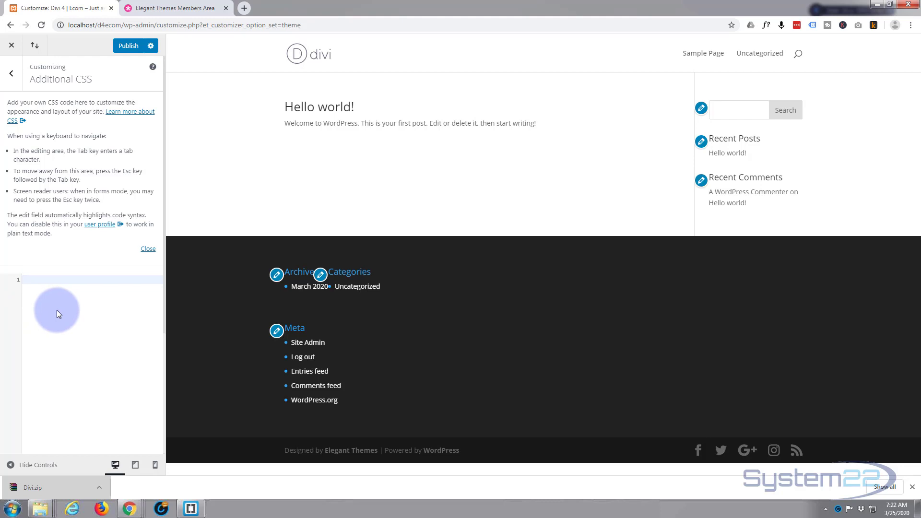
left_click(11, 45)
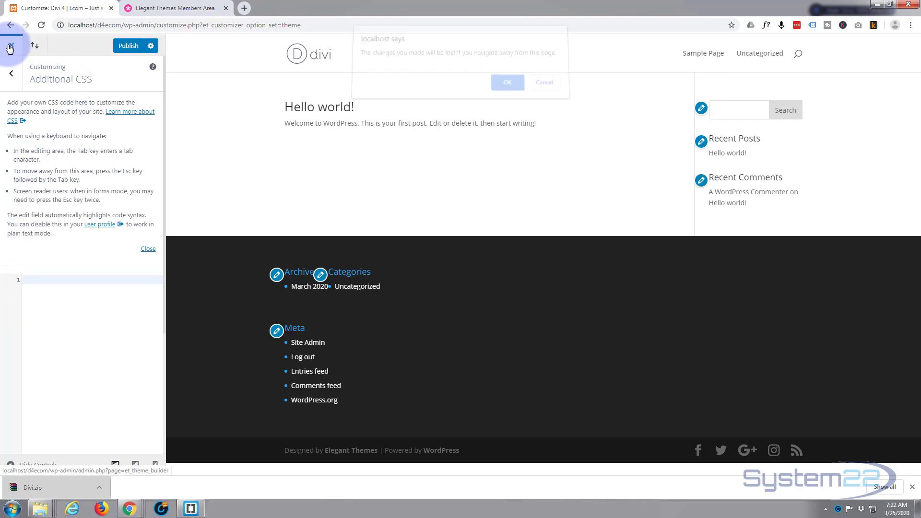
left_click(509, 89)
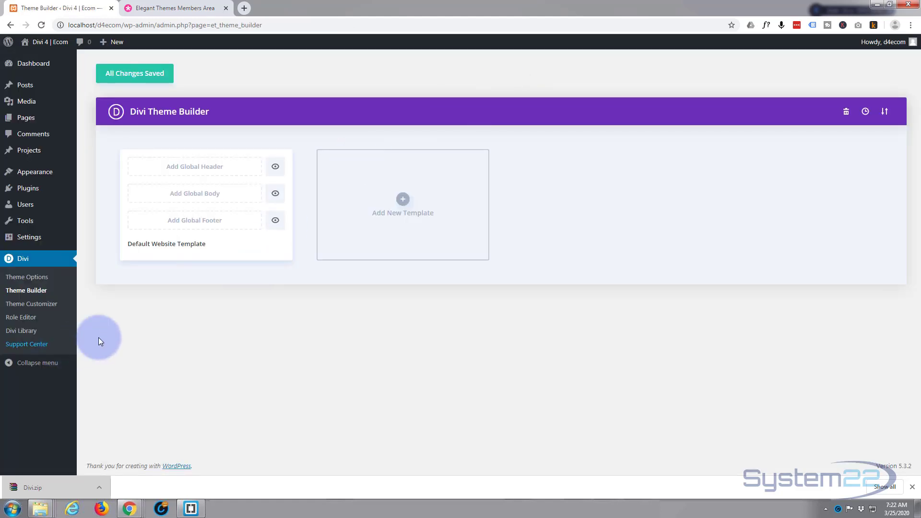
Step: Open the Divi Role Editor and review the Administrator permissions from Theme Options down to Portability
left_click(23, 319)
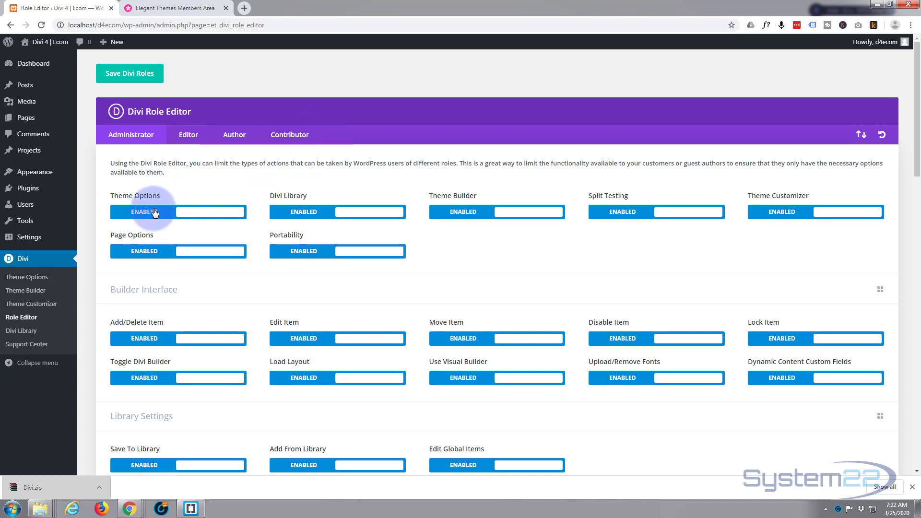
scroll(360, 292, "down", 10)
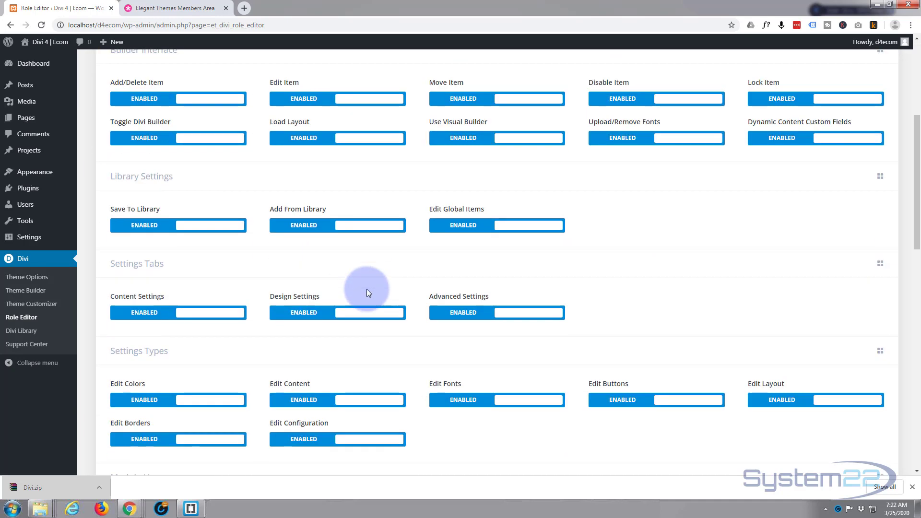
scroll(366, 289, "down", 9)
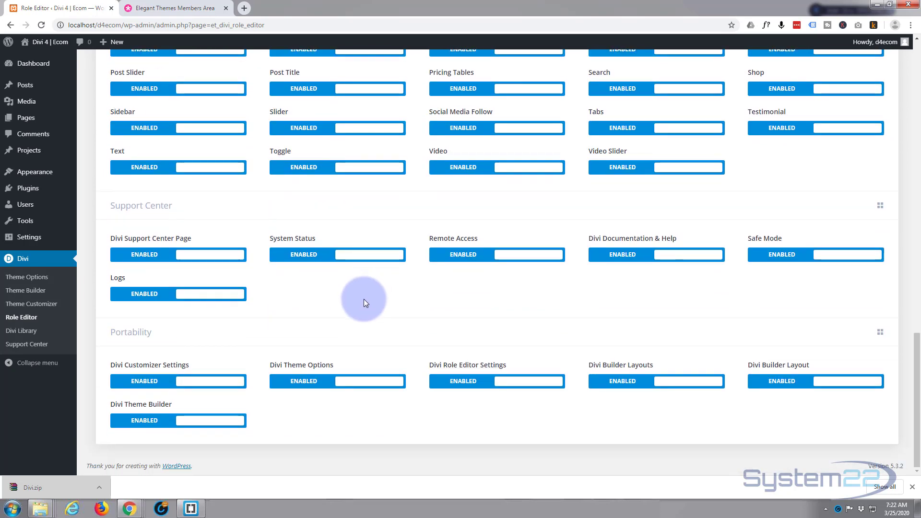
scroll(363, 300, "up", 2)
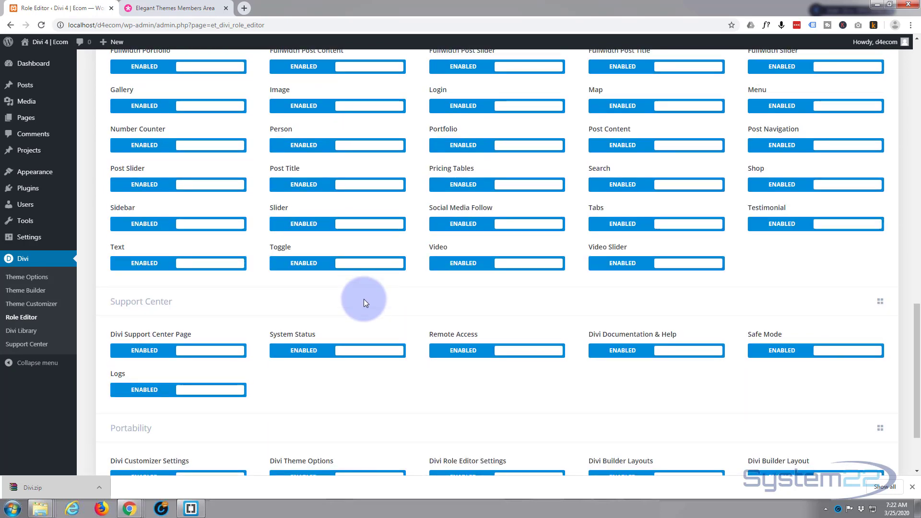
scroll(363, 301, "down", 1)
scroll(363, 302, "down", 1)
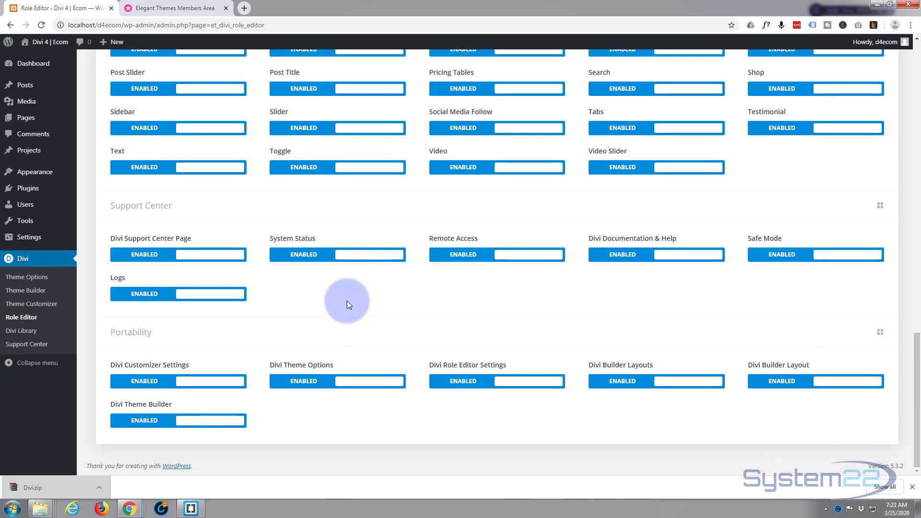
scroll(389, 293, "up", 9)
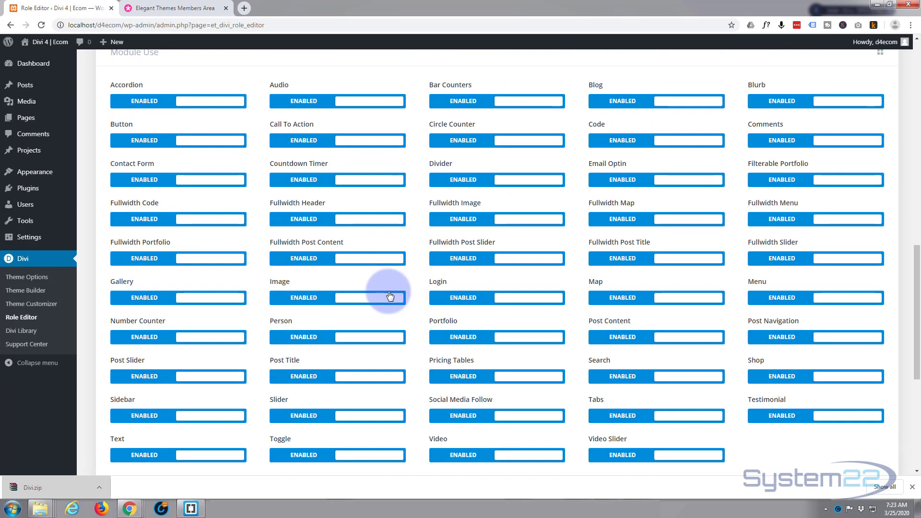
scroll(389, 296, "up", 12)
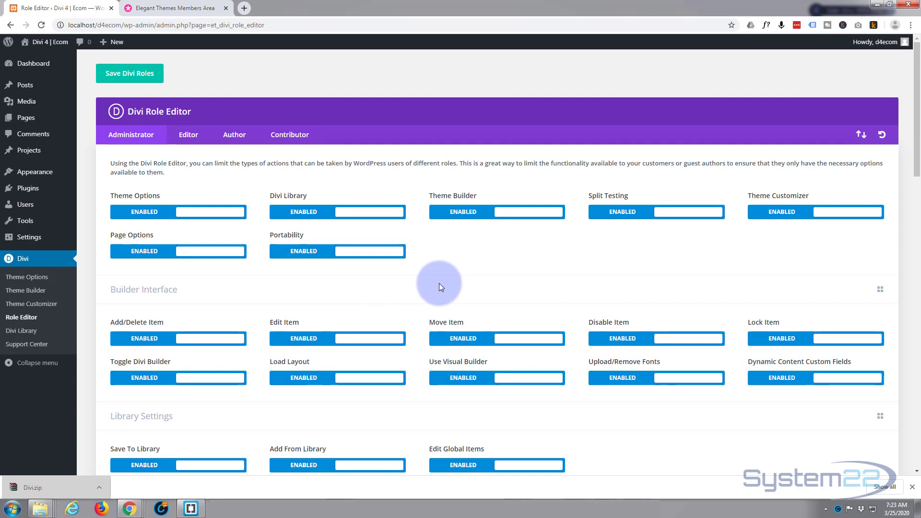
Step: View the Divi Library layouts, and review the Divi Support Center's system status, support, documentation, Safe Mode and Logs sections
left_click(15, 334)
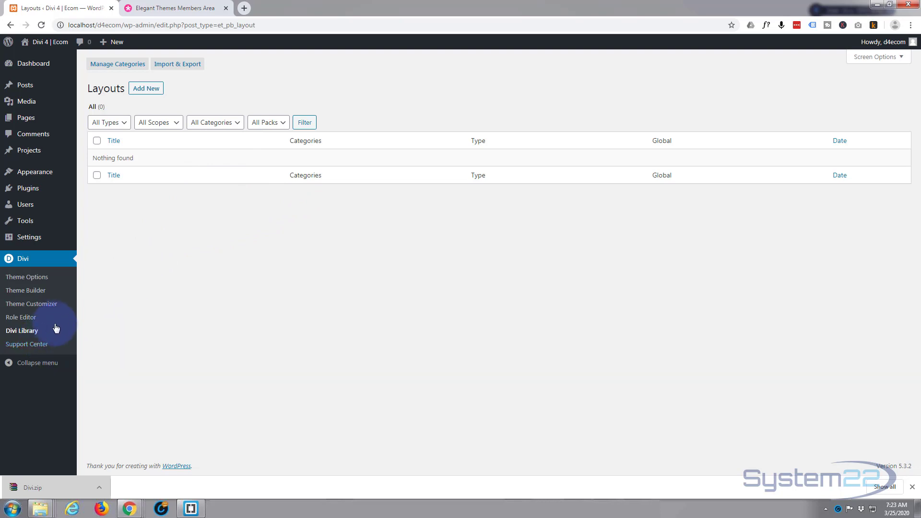
left_click(28, 345)
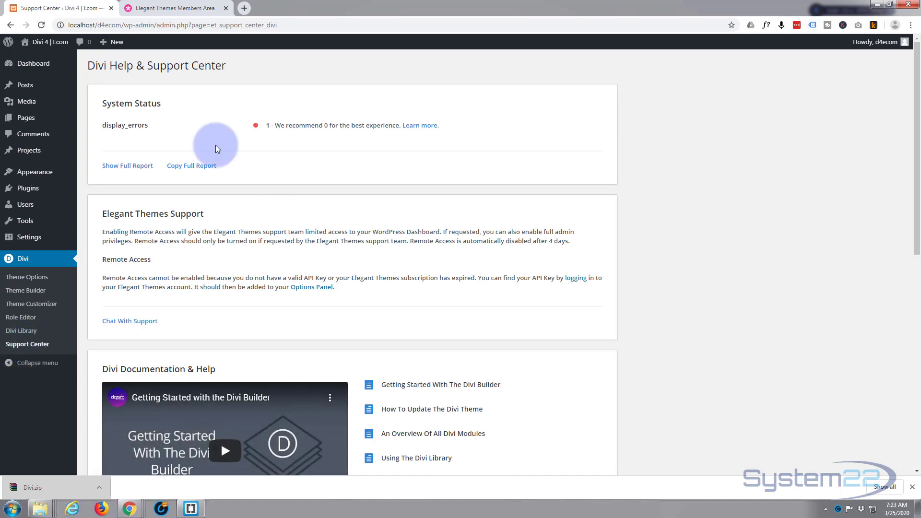
scroll(249, 226, "down", 5)
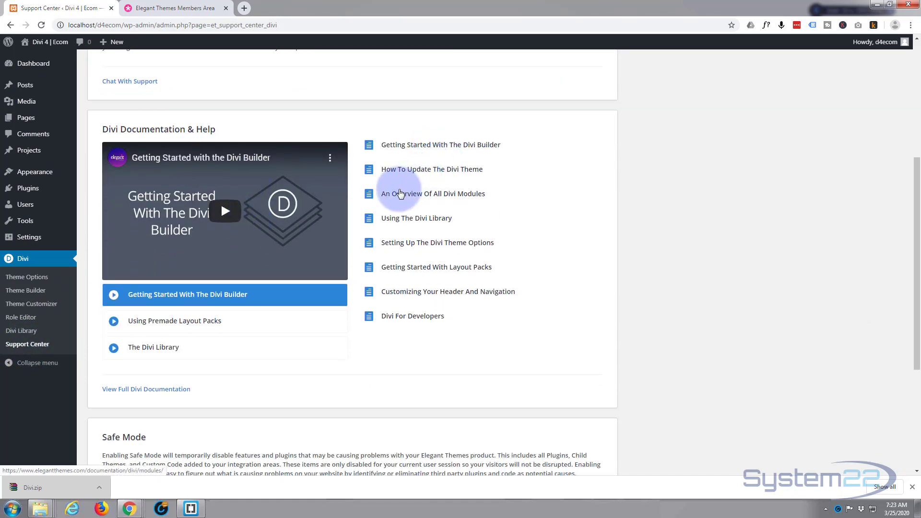
scroll(330, 307, "down", 2)
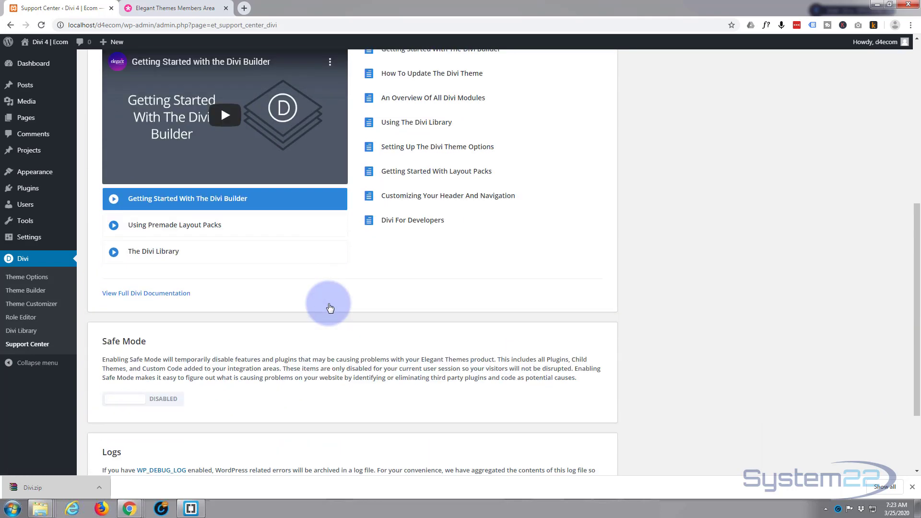
scroll(332, 278, "down", 2)
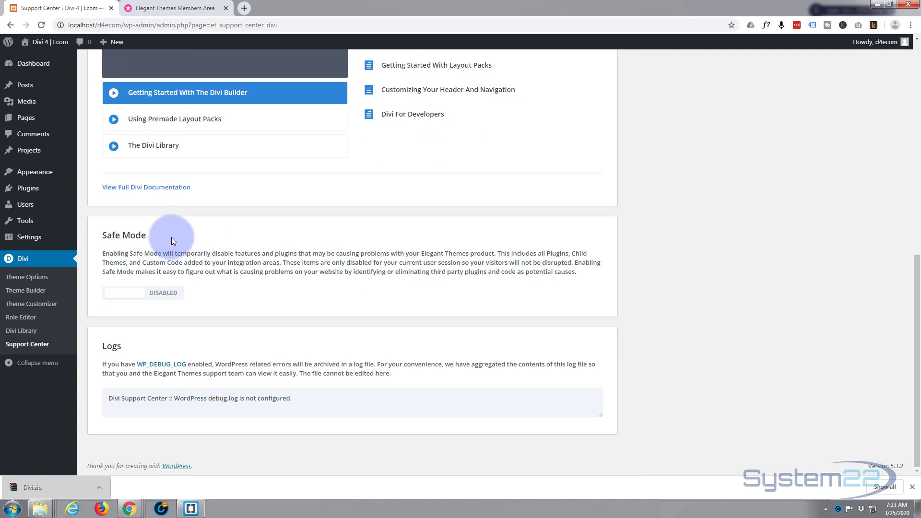
mouse_move(28, 191)
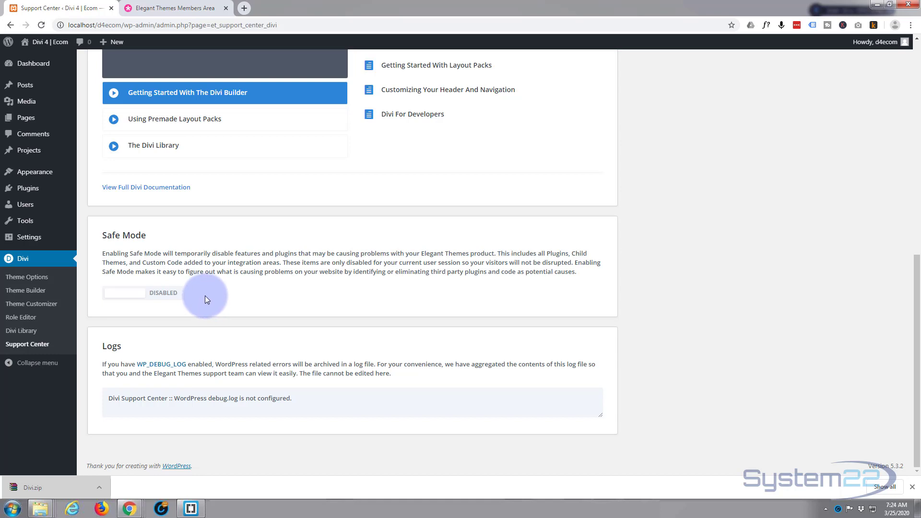
scroll(207, 295, "up", 8)
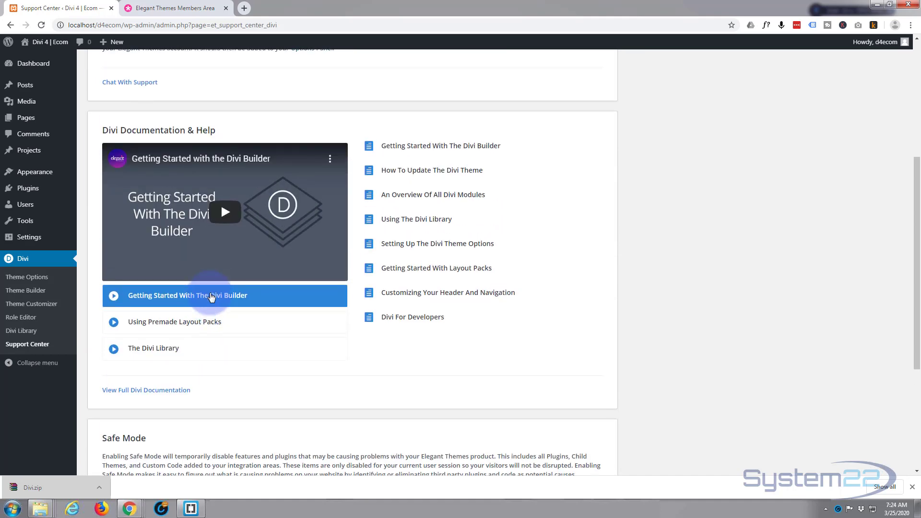
scroll(213, 292, "up", 1)
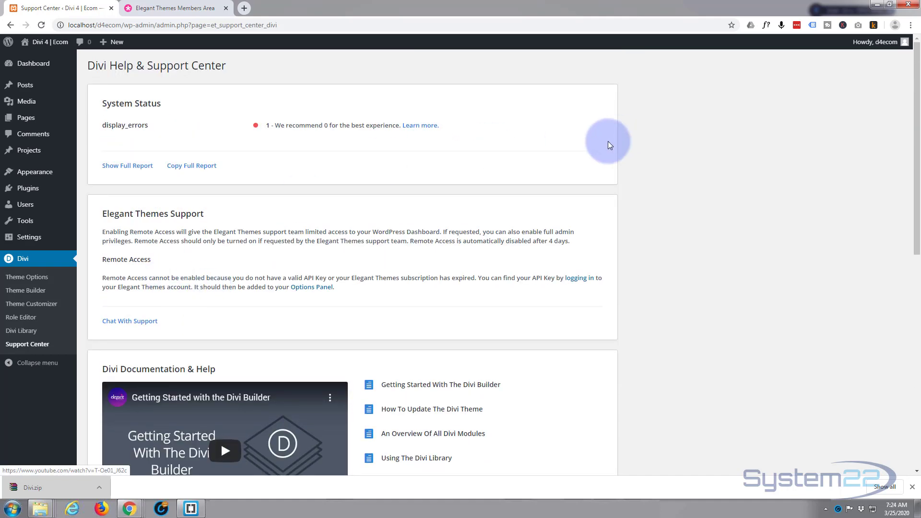